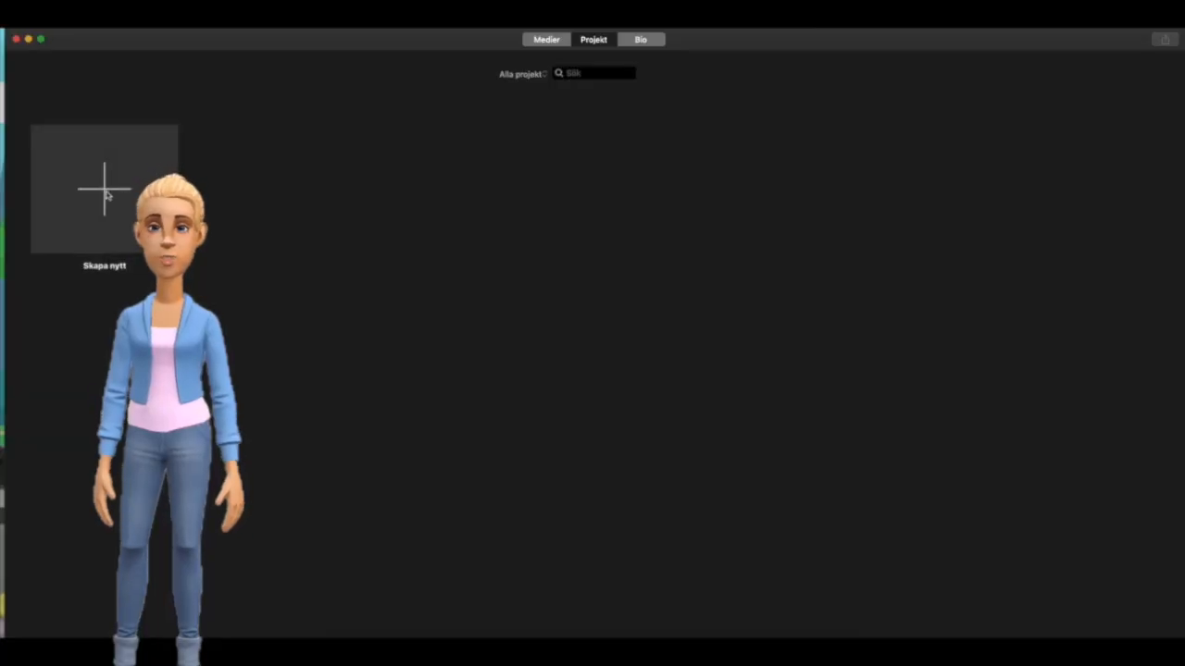
# Start a new Film project in iMovie.
pyautogui.click(108, 194)
pyautogui.click(99, 250)
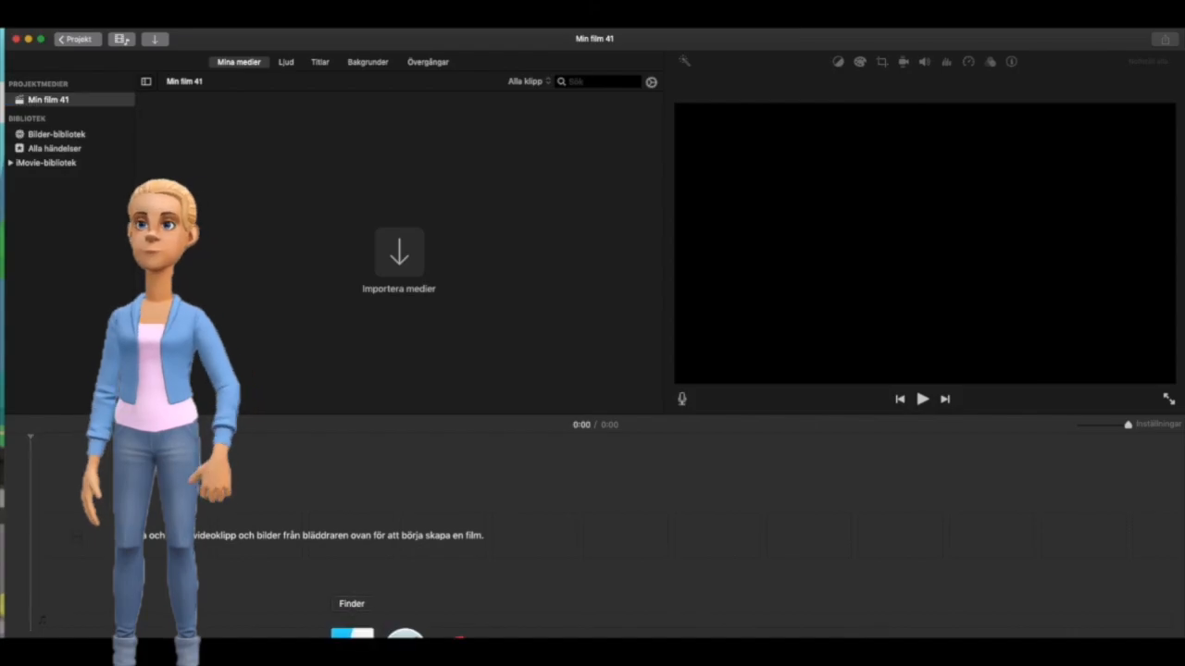
# Import the office room and green-screen mp4 files from Skrivbord into the project.
pyautogui.click(351, 634)
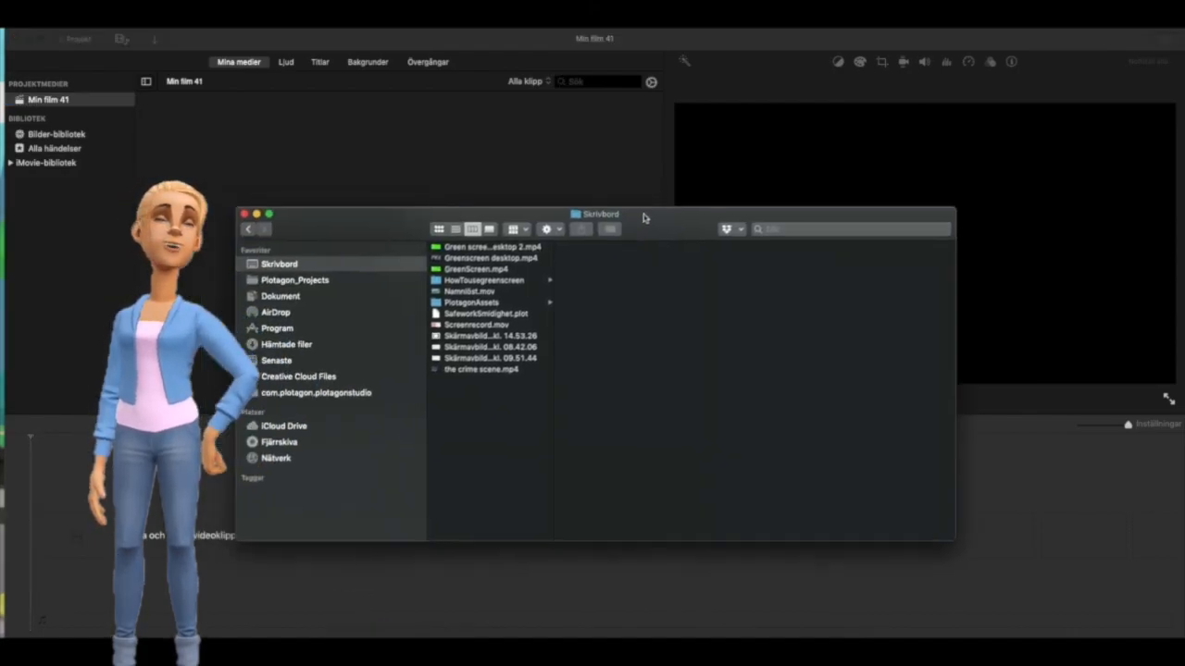
pyautogui.moveTo(648, 218); pyautogui.dragTo(929, 254)
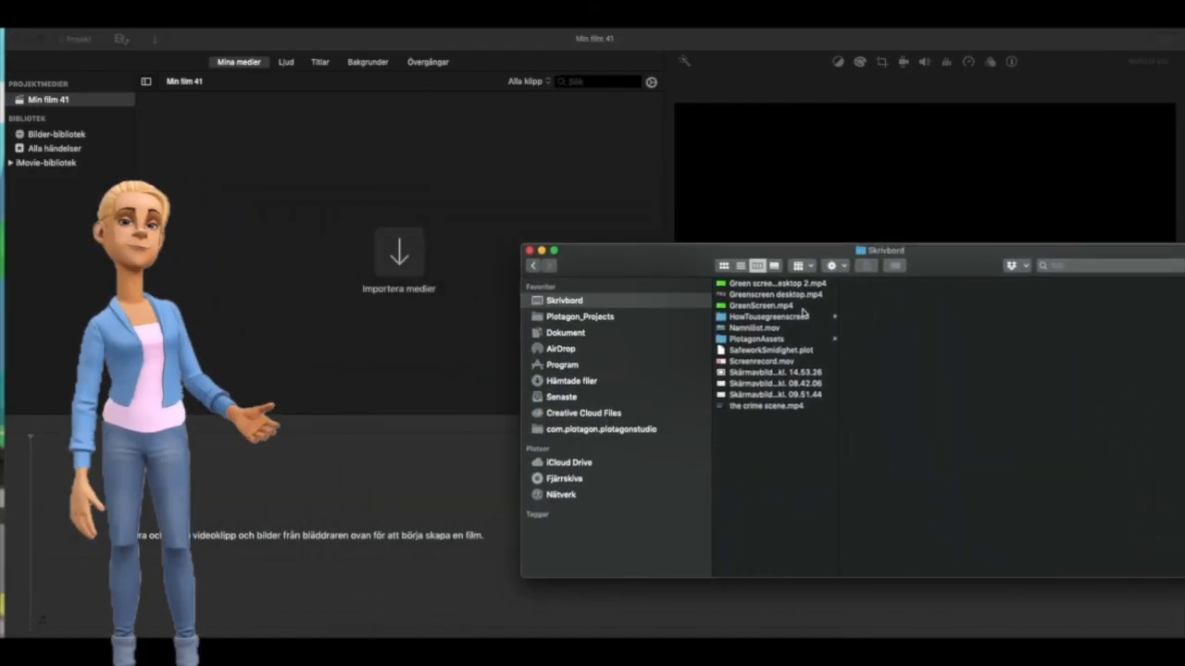
pyautogui.click(775, 294)
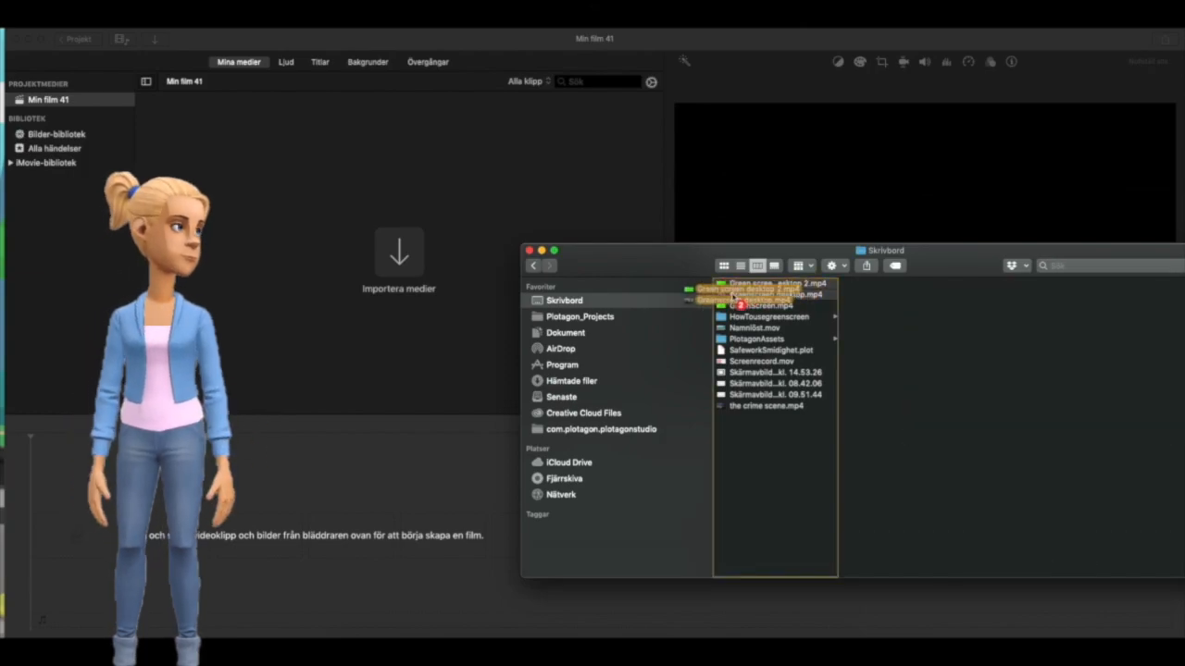
pyautogui.moveTo(776, 289); pyautogui.dragTo(443, 290)
# Place the room clip on the timeline with the green-screen clip layered above it.
pyautogui.click(425, 384)
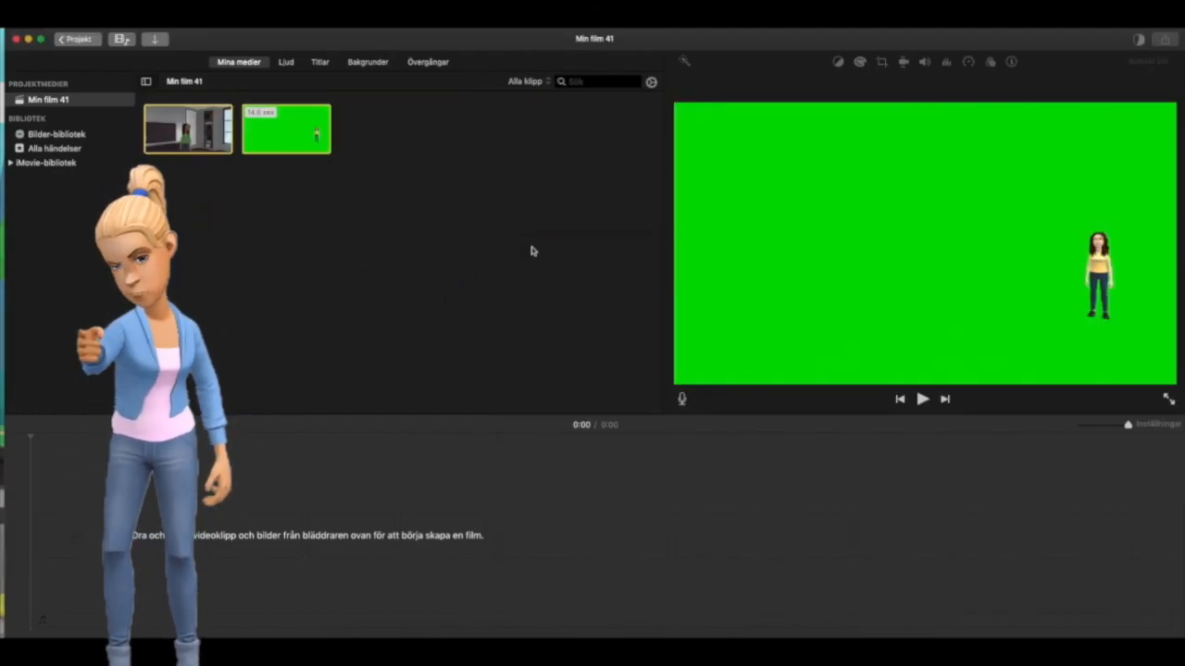
pyautogui.moveTo(188, 128); pyautogui.dragTo(55, 547)
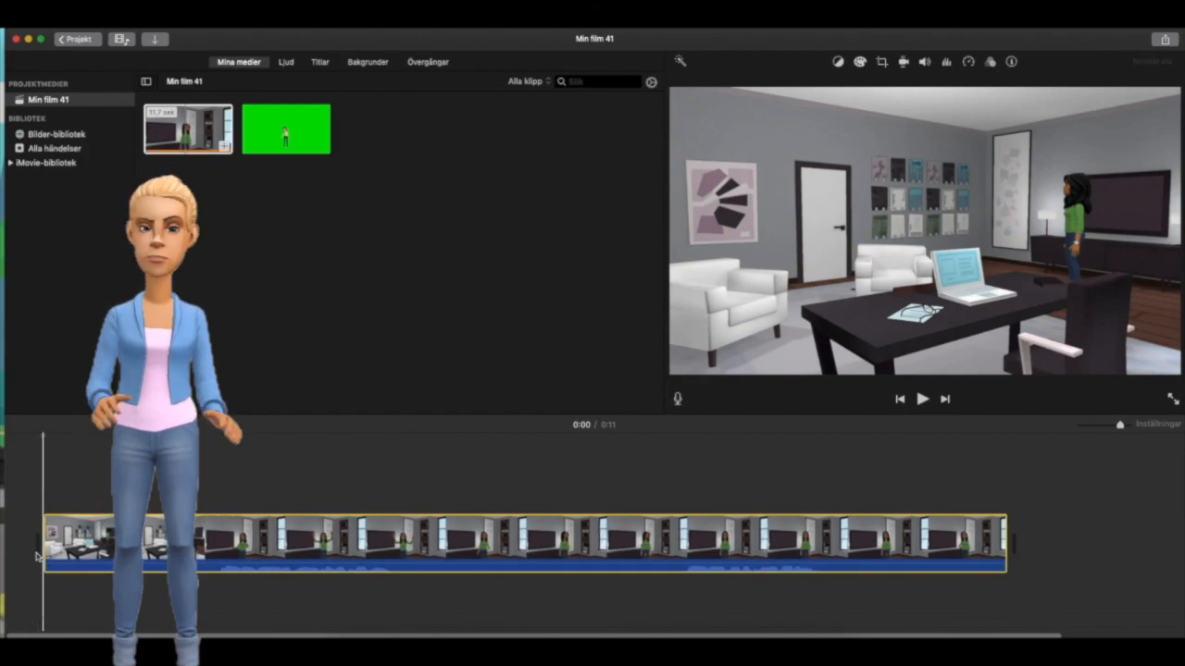
pyautogui.moveTo(296, 130); pyautogui.dragTo(65, 477)
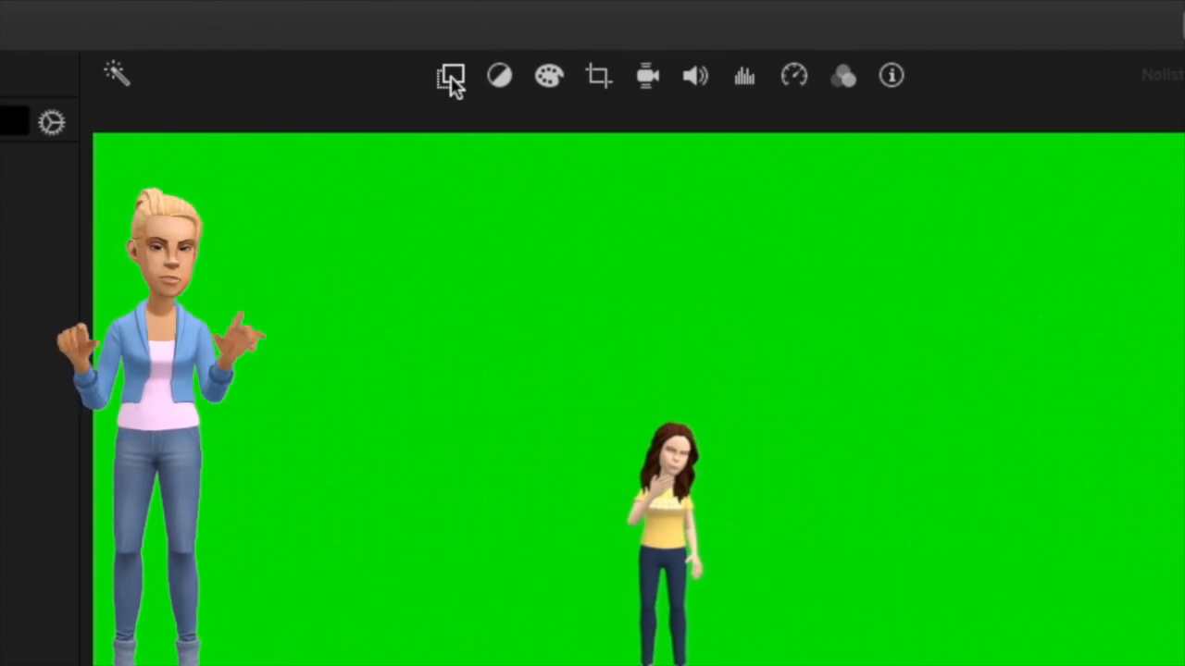
# Set the overlay mode to Grön-/blåskärm so the green background is keyed out.
pyautogui.click(452, 78)
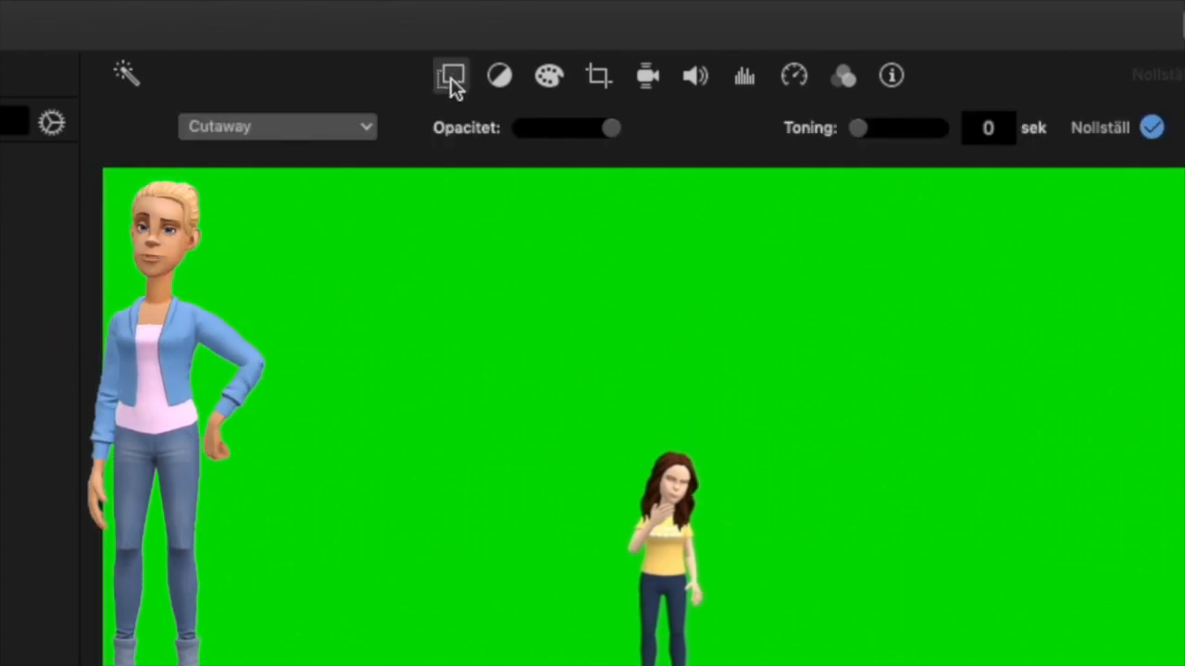
pyautogui.click(334, 127)
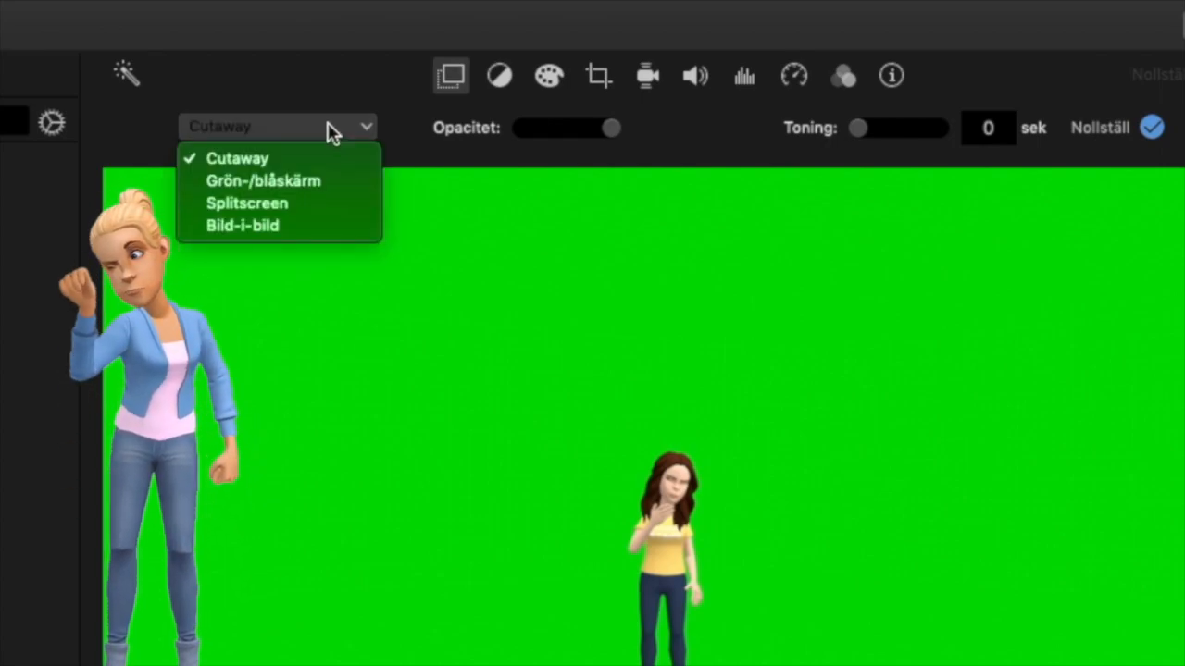
pyautogui.click(313, 181)
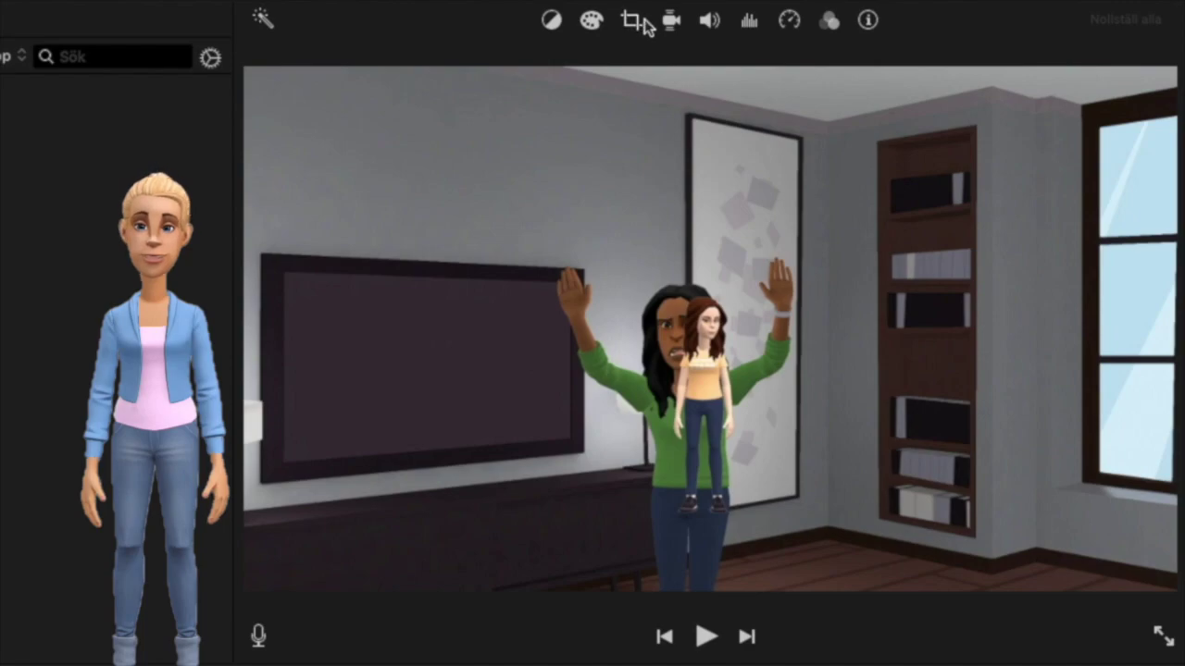
# Crop the green-screen clip with Beskär för fyllning, shrinking the crop from the lower-left.
pyautogui.click(632, 20)
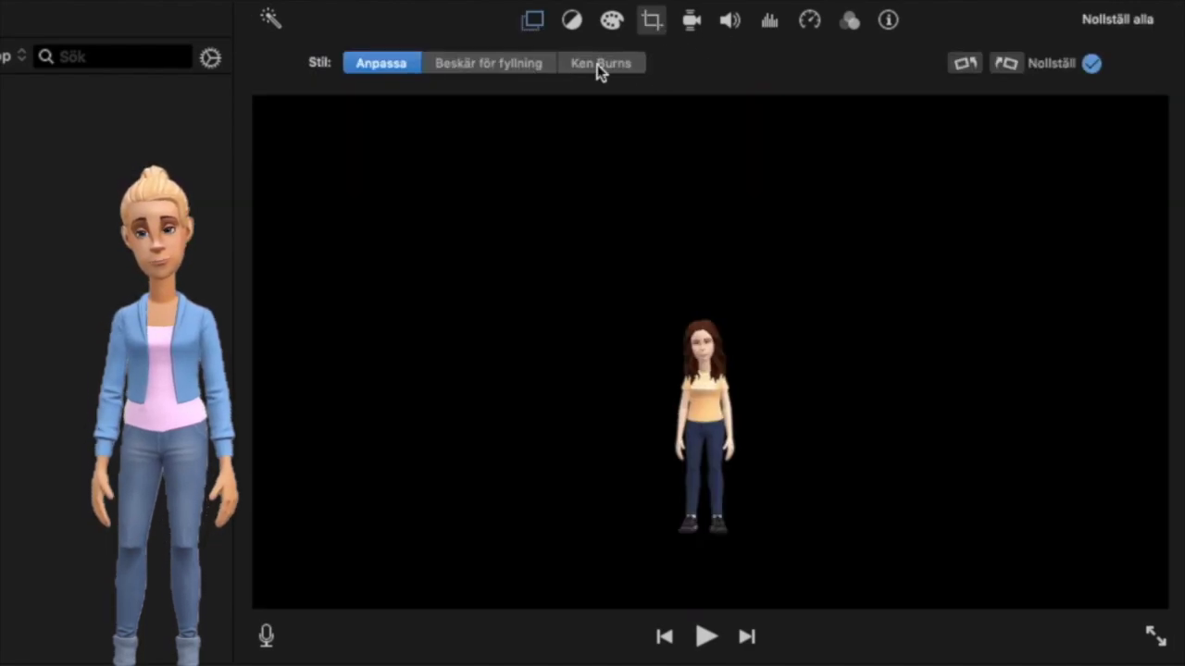
pyautogui.click(488, 63)
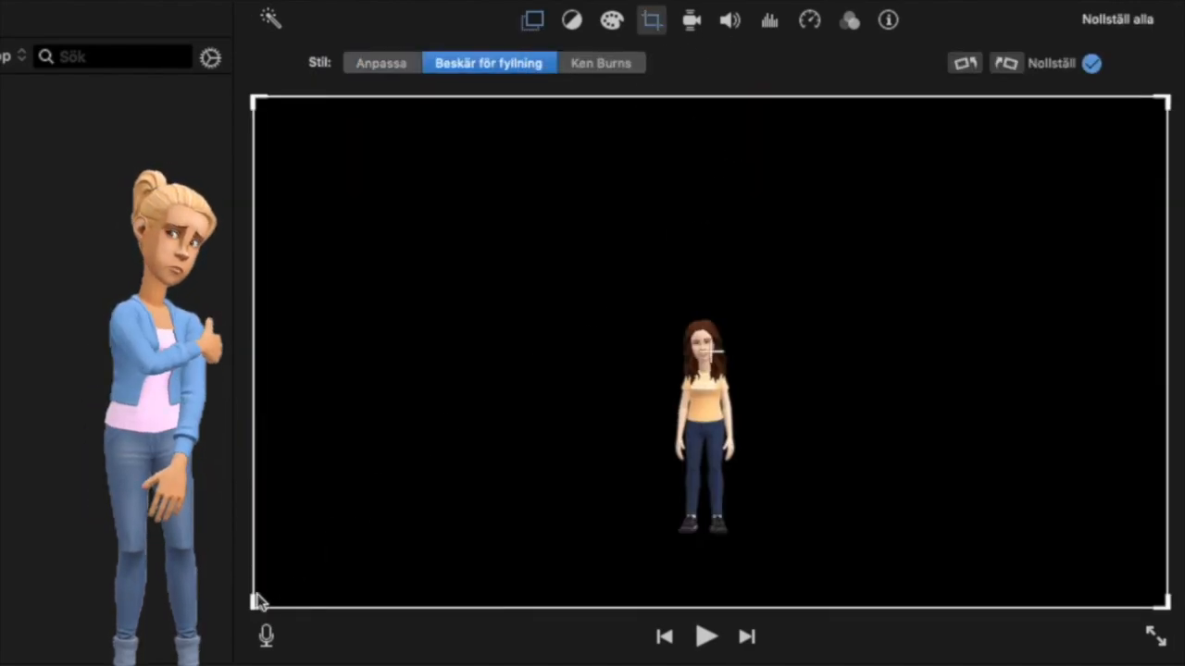
pyautogui.moveTo(259, 603); pyautogui.dragTo(513, 463)
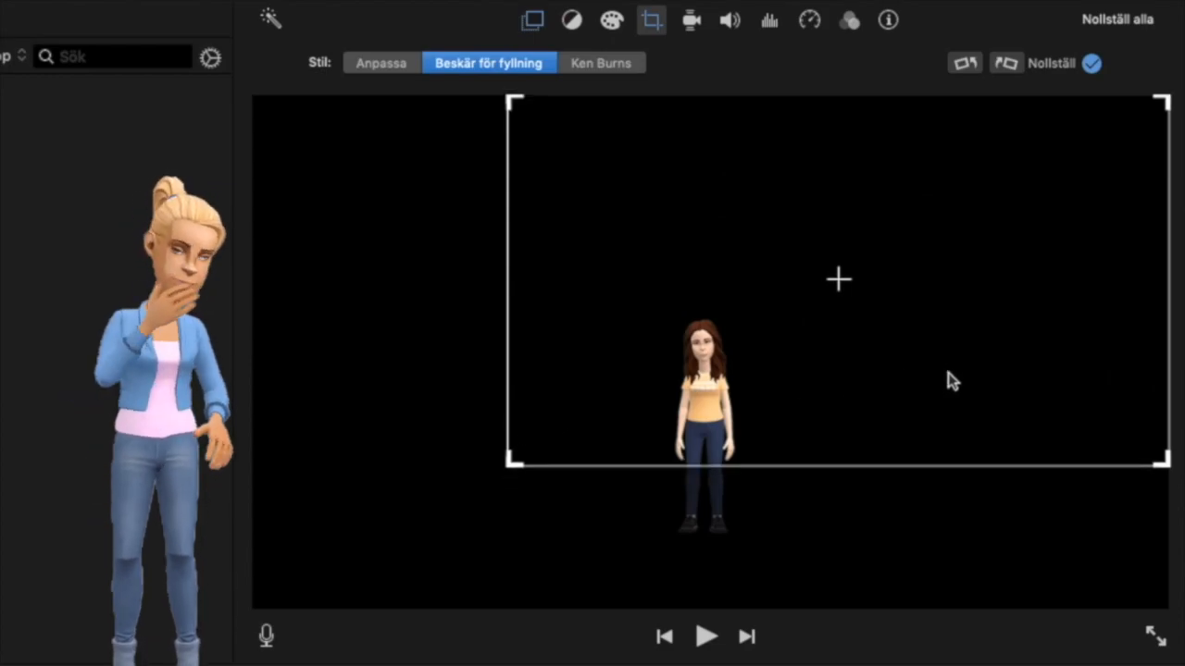
# Reposition and tighten the crop rectangle around the character beside the woman.
pyautogui.moveTo(952, 362); pyautogui.dragTo(619, 370)
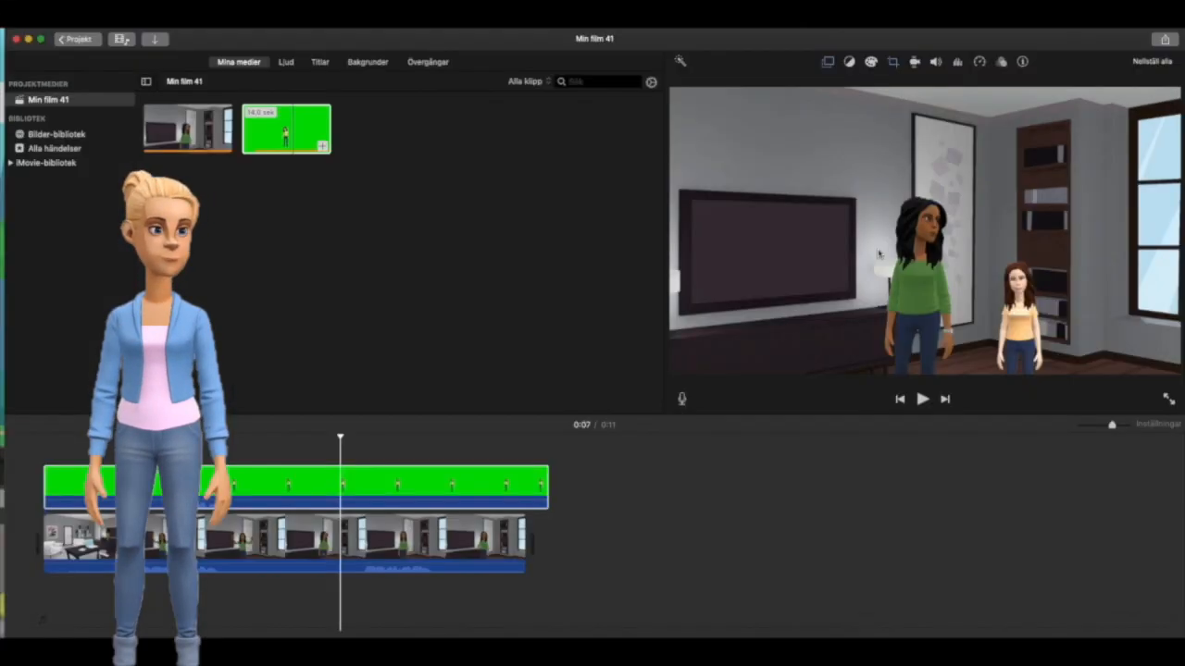
pyautogui.moveTo(1028, 166); pyautogui.dragTo(972, 240)
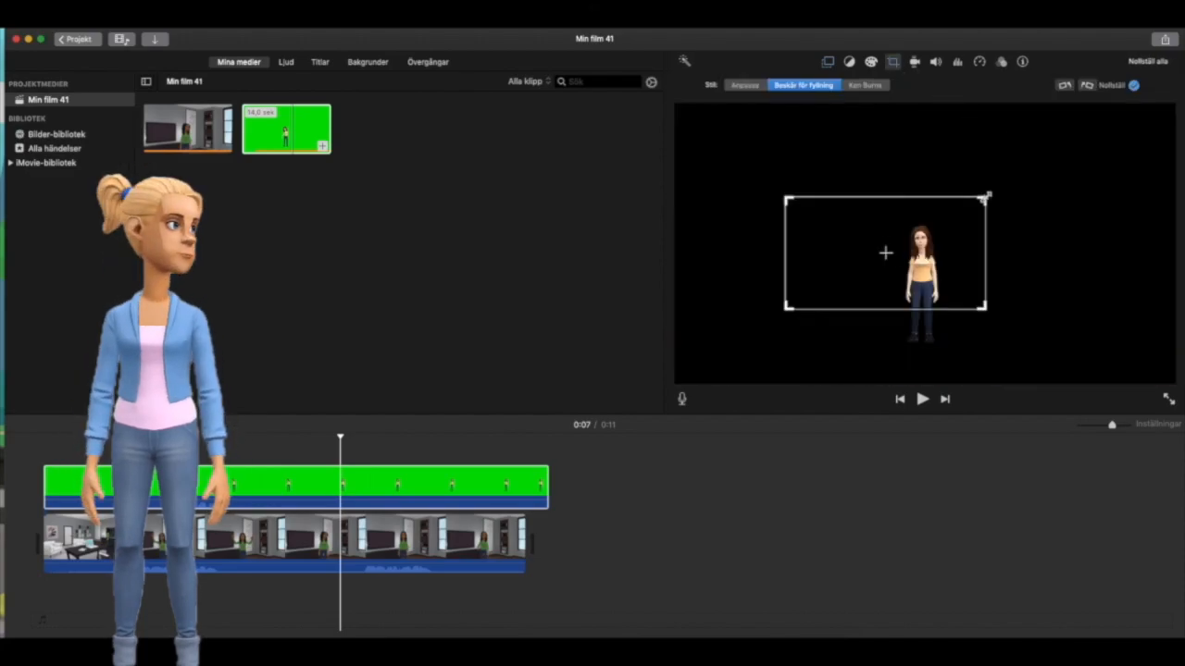
pyautogui.moveTo(984, 199); pyautogui.dragTo(972, 259)
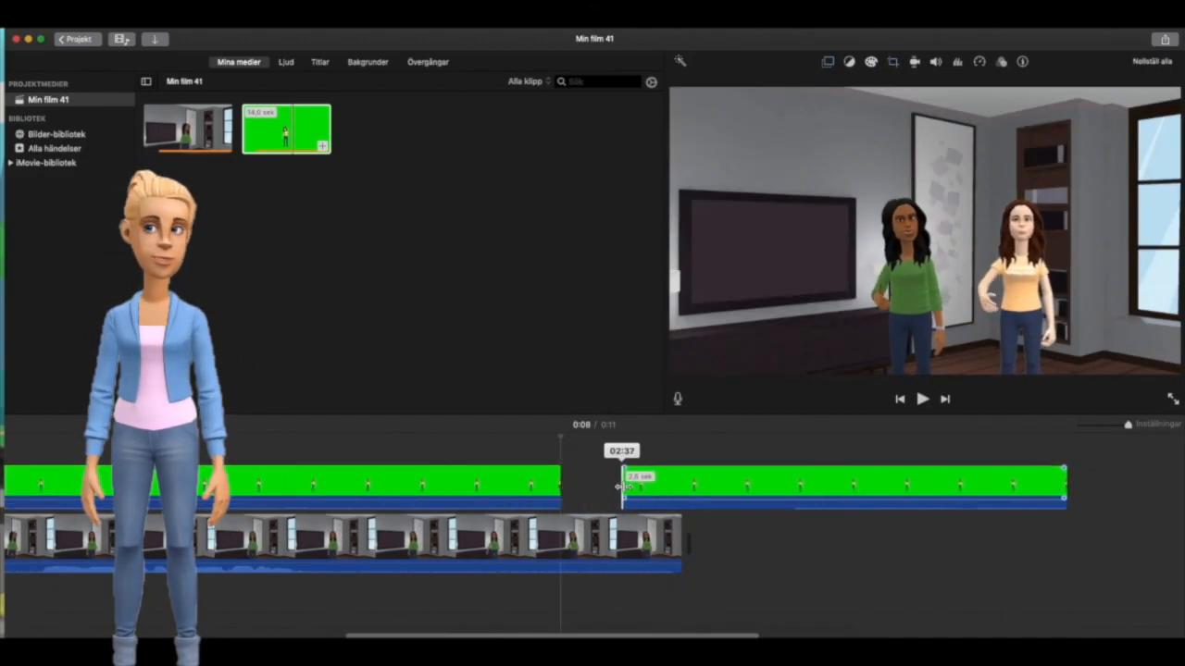
# Shift the green-screen clip earlier so both overlay pieces end with the room clip.
pyautogui.moveTo(630, 481); pyautogui.dragTo(546, 481)
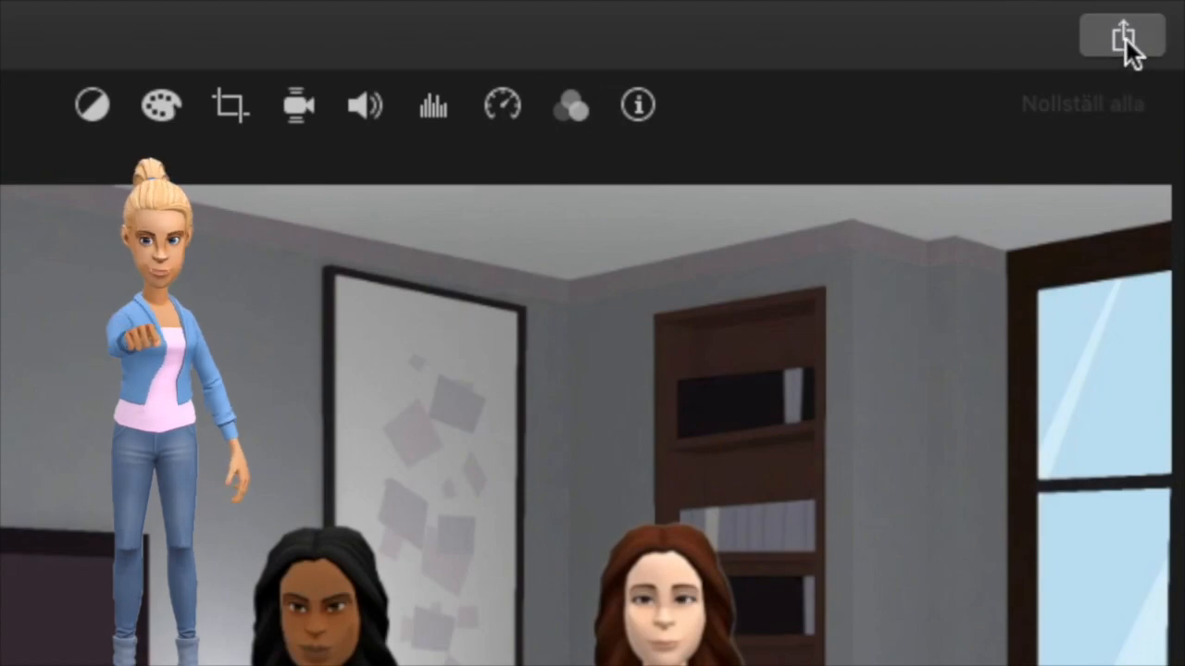
# Export the film as 'Use green screen on desktop' MP4 to Skrivbord and reveal it.
pyautogui.click(1124, 41)
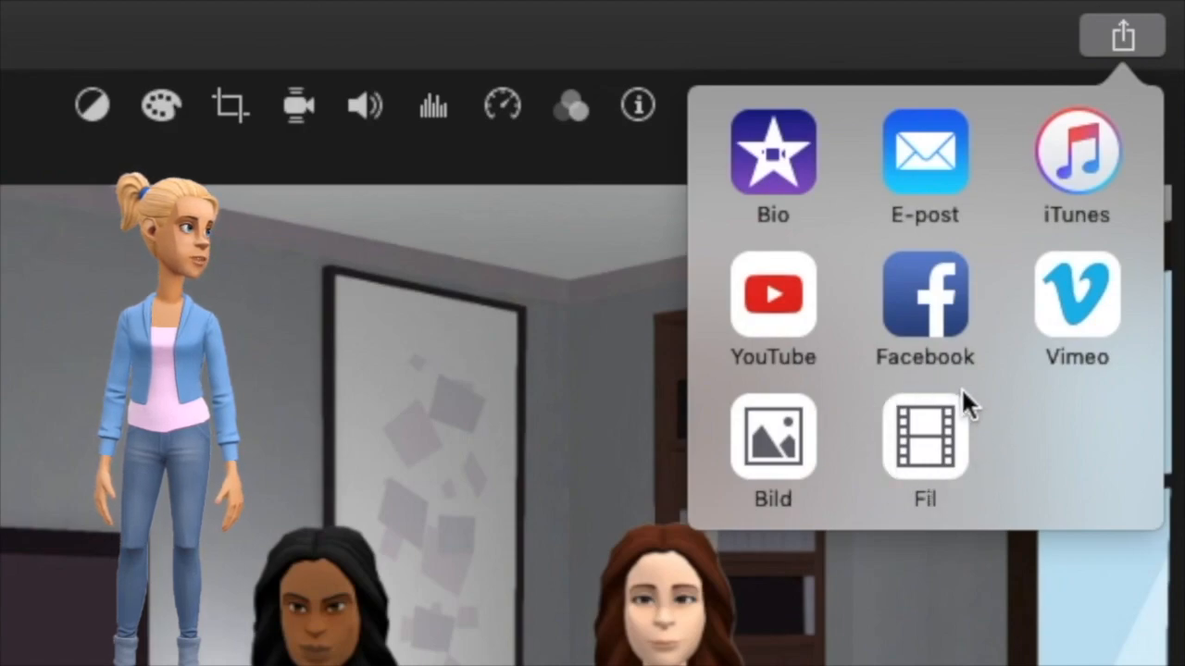
pyautogui.click(933, 435)
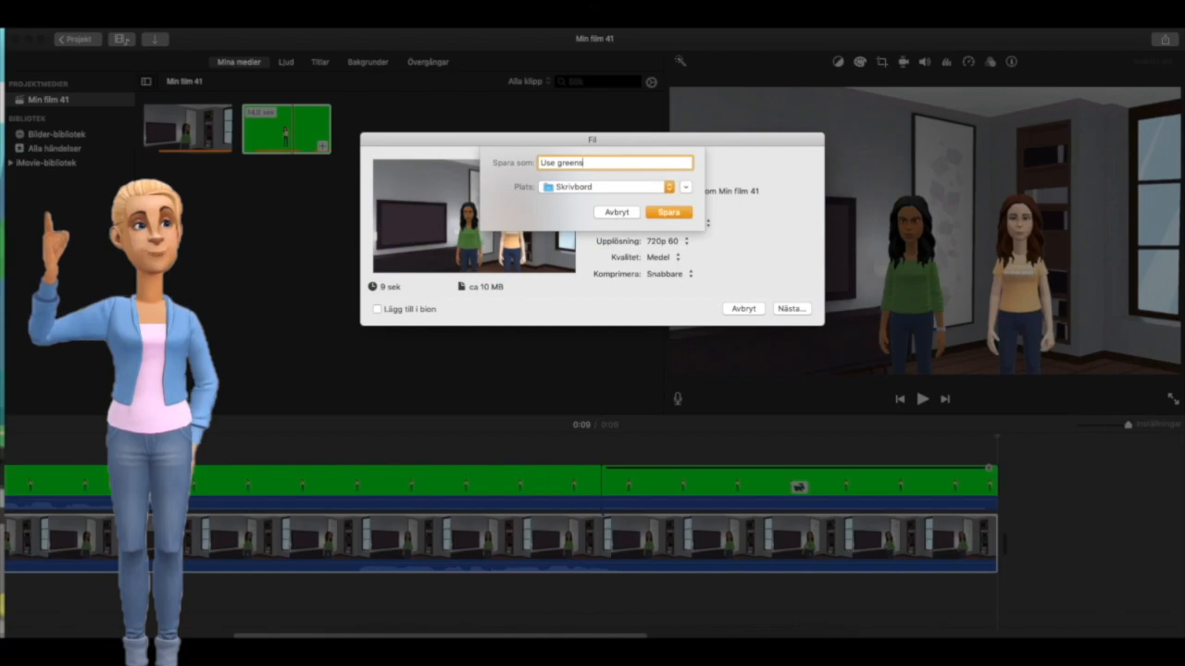
pyautogui.write('creen on desktop')
pyautogui.press('Return')
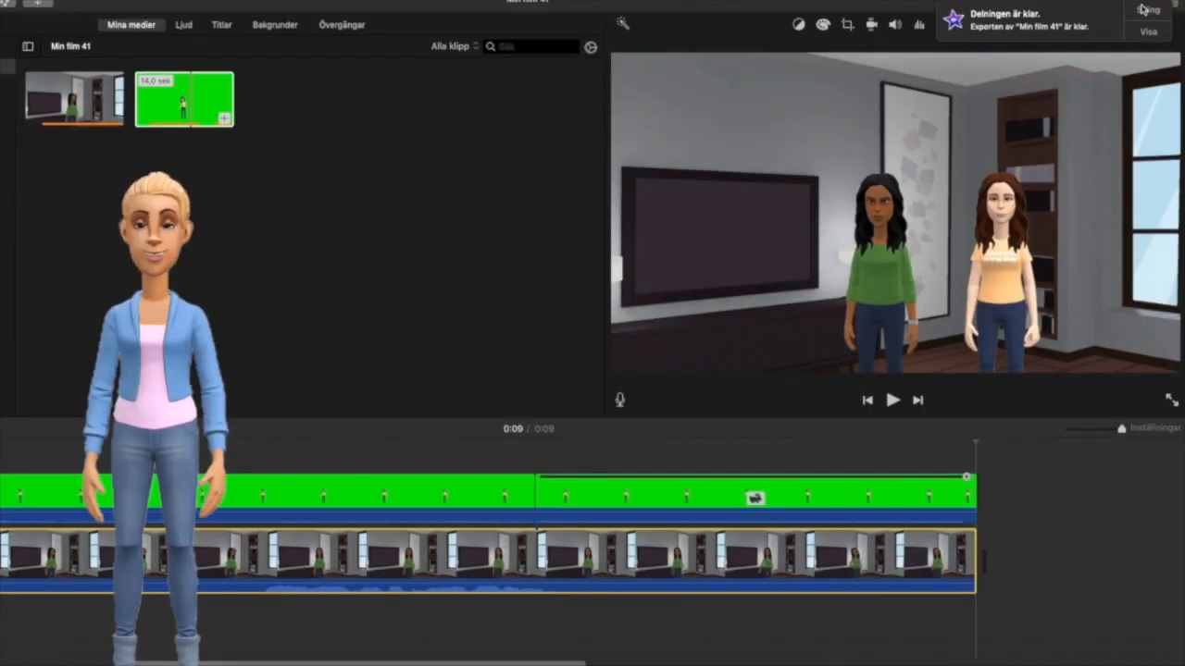
pyautogui.click(1146, 32)
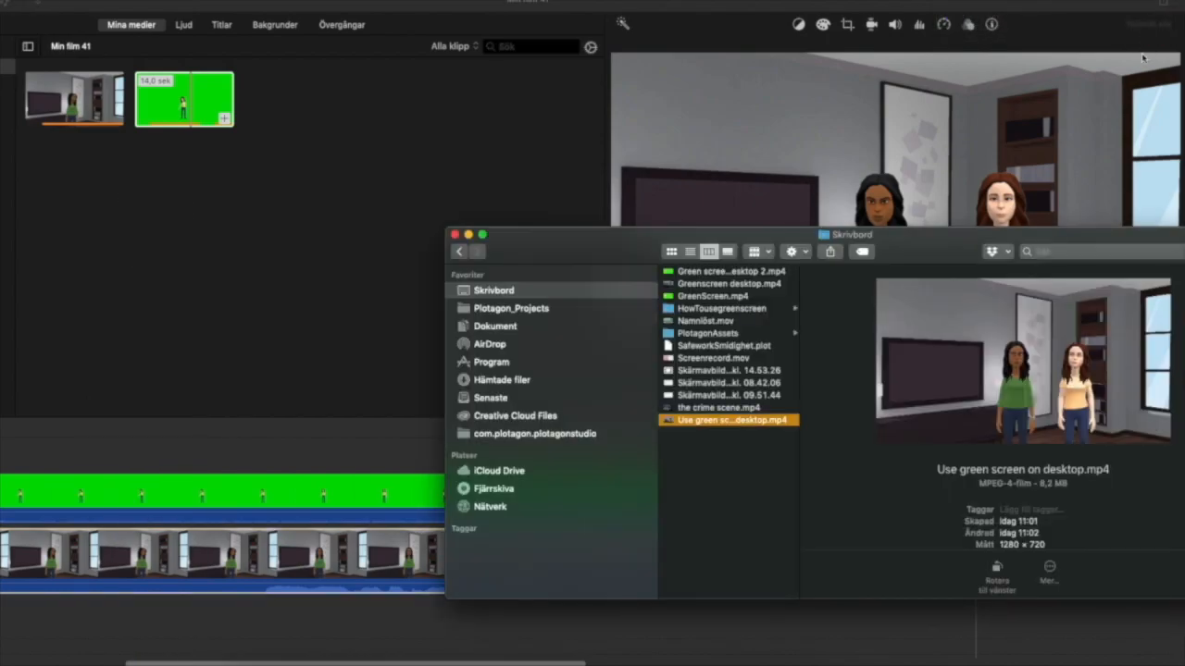